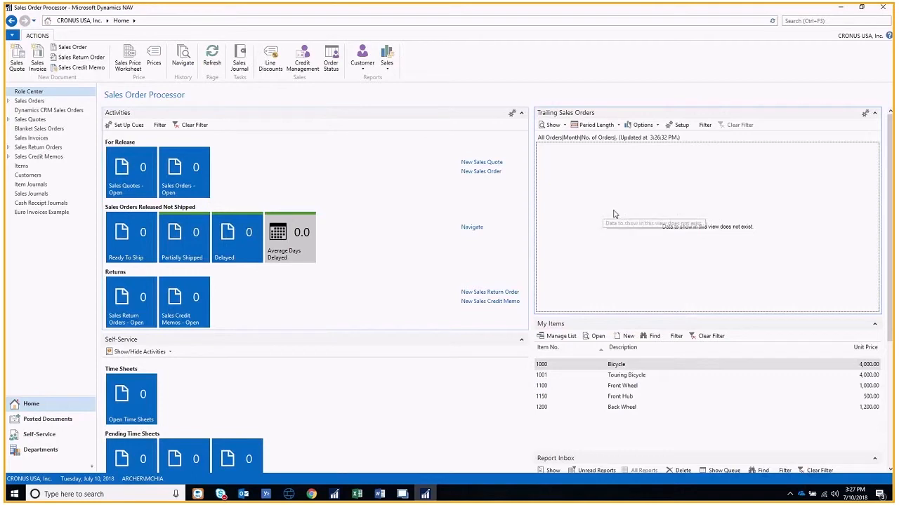
# Search for "companies" and open the Companies list under IT Administration
pyautogui.click(814, 23)
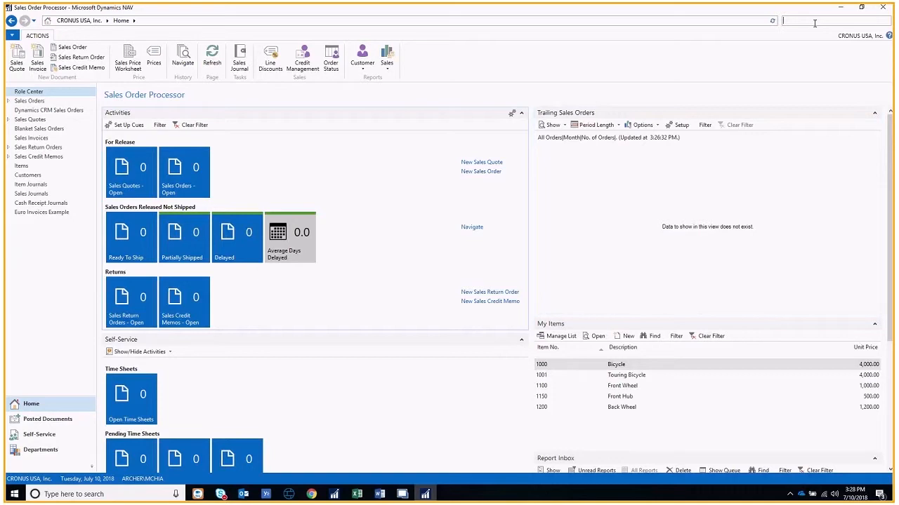
pyautogui.write('companis')
pyautogui.write('s')
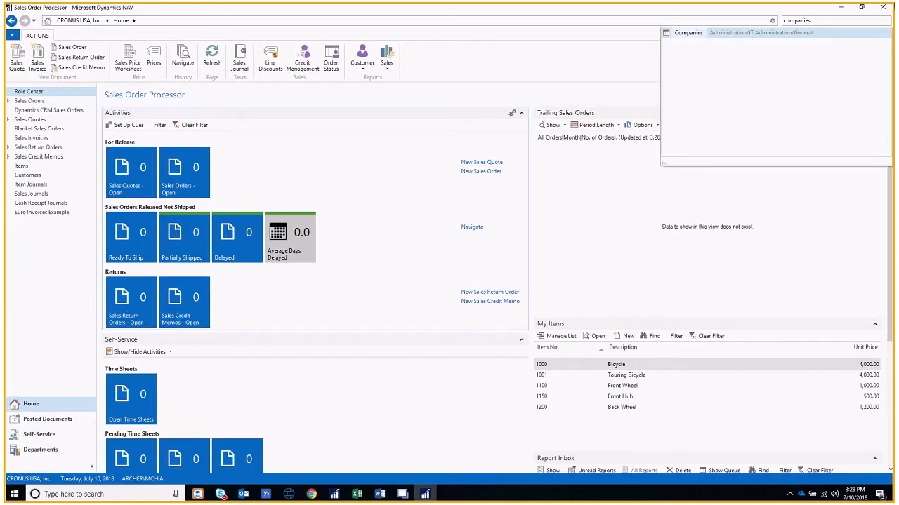
pyautogui.click(695, 34)
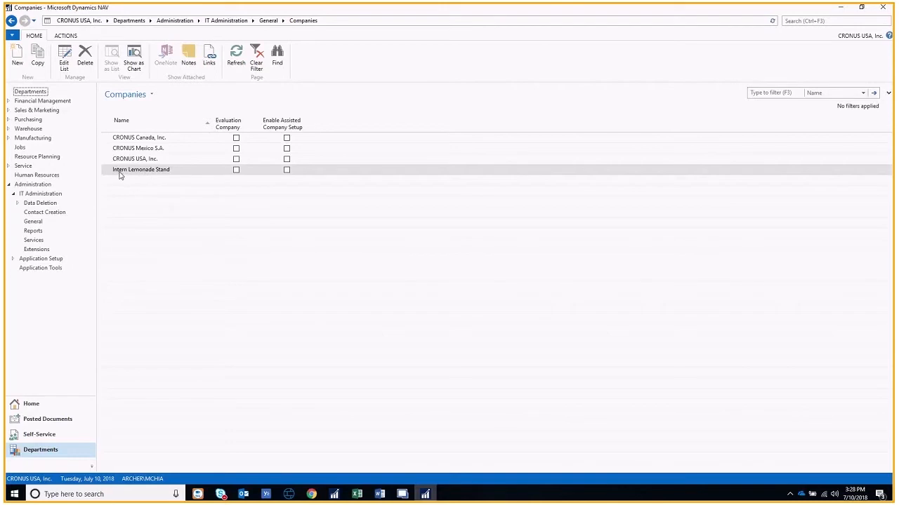
# Copy the Intern Lemonade Stand company to a new company named Test Company
pyautogui.click(176, 173)
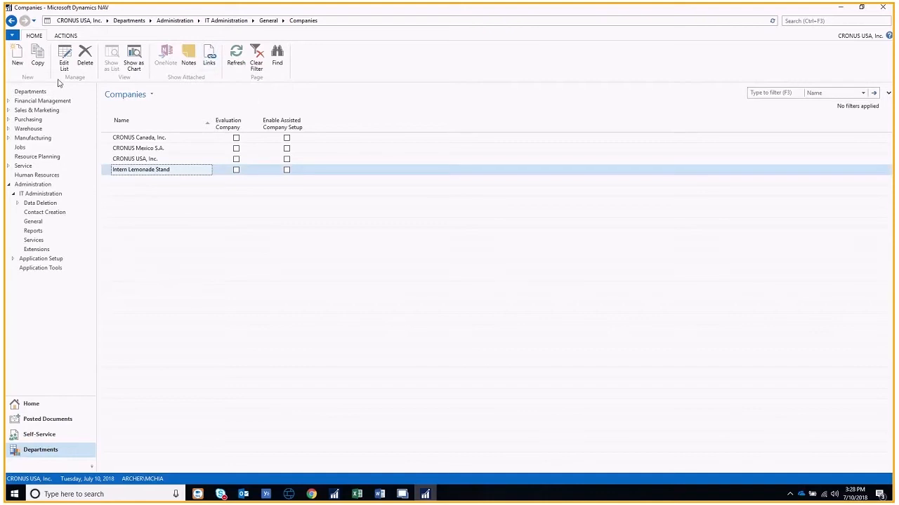
pyautogui.click(38, 60)
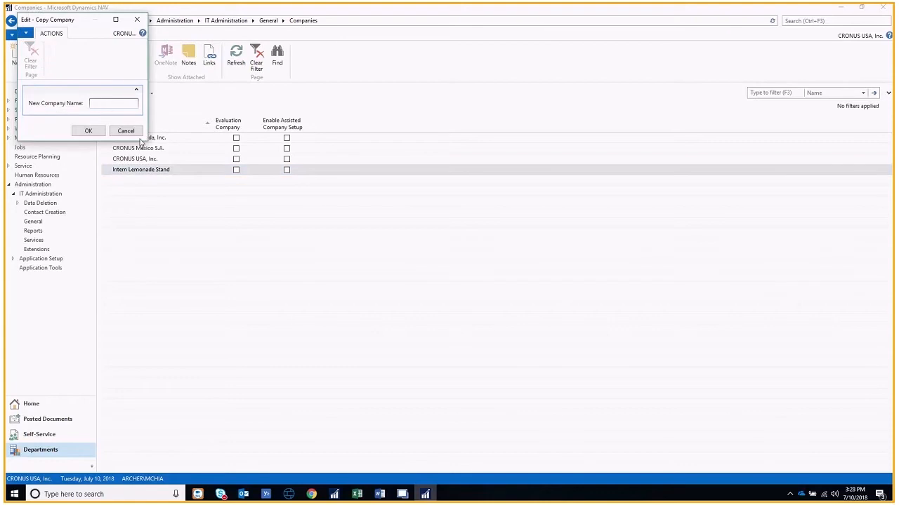
pyautogui.moveTo(140, 142); pyautogui.dragTo(227, 201)
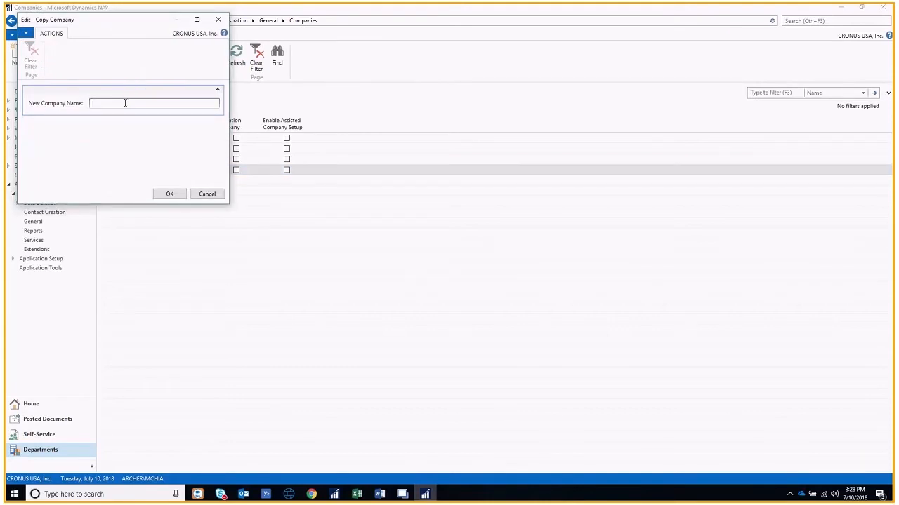
pyautogui.write('Test Compnay')
pyautogui.press('BackSpace')
pyautogui.press('BackSpace')
pyautogui.press('BackSpace')
pyautogui.write('any')
pyautogui.click(170, 194)
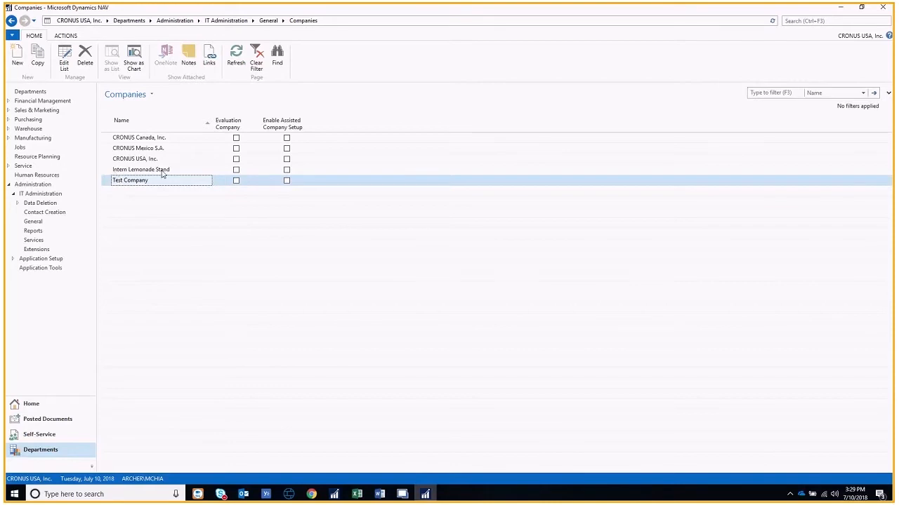
# Open Export to a Data File and restrict the exported companies to Test Company only
pyautogui.click(140, 172)
pyautogui.click(137, 182)
pyautogui.click(795, 20)
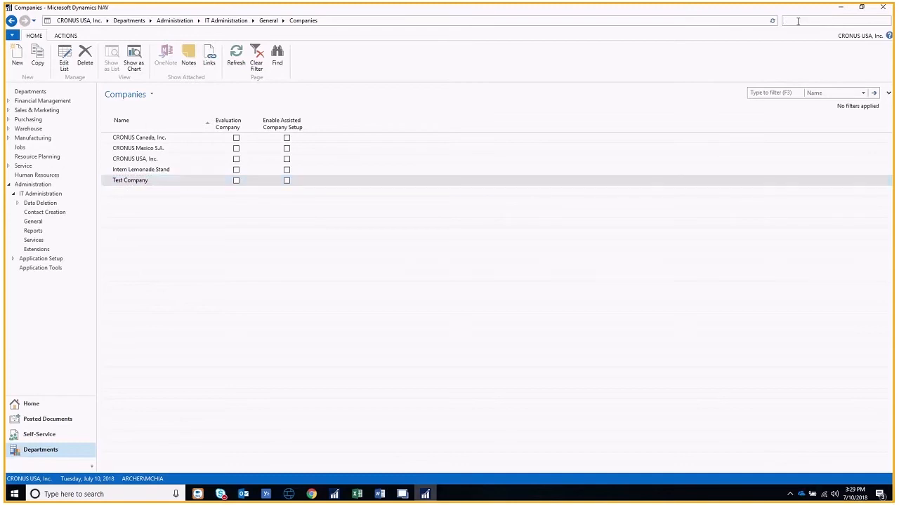
pyautogui.write('export to')
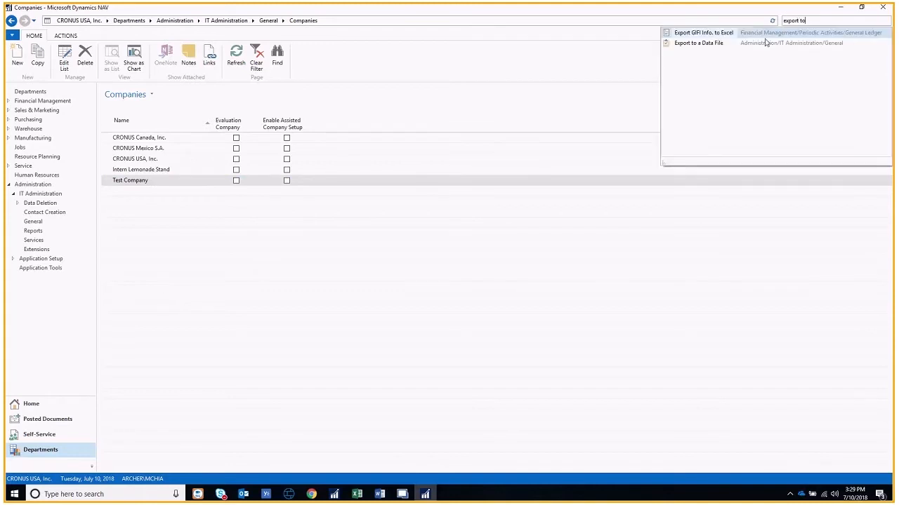
pyautogui.click(716, 44)
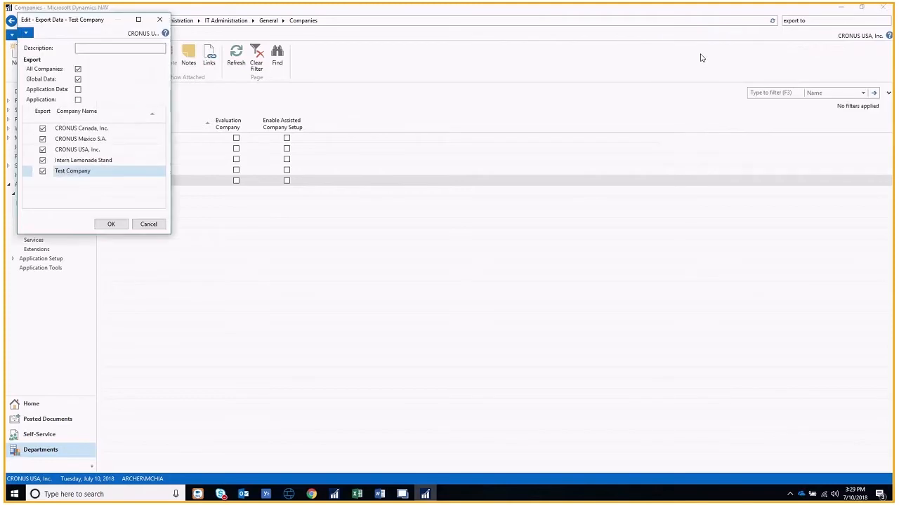
pyautogui.moveTo(170, 233); pyautogui.dragTo(257, 285)
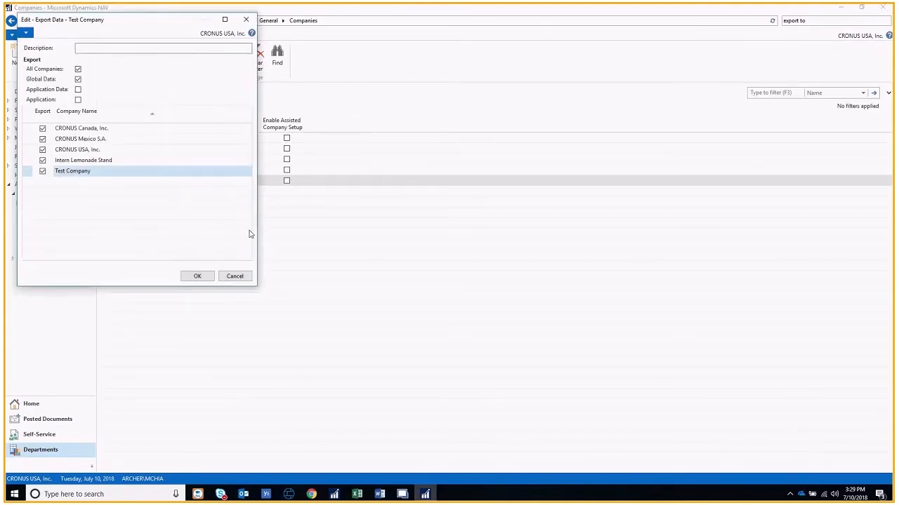
pyautogui.click(79, 70)
pyautogui.click(43, 172)
# Describe the export as "Exported Test Company" and save it as Exported Test Company.navdata in the Downloads folder
pyautogui.click(120, 47)
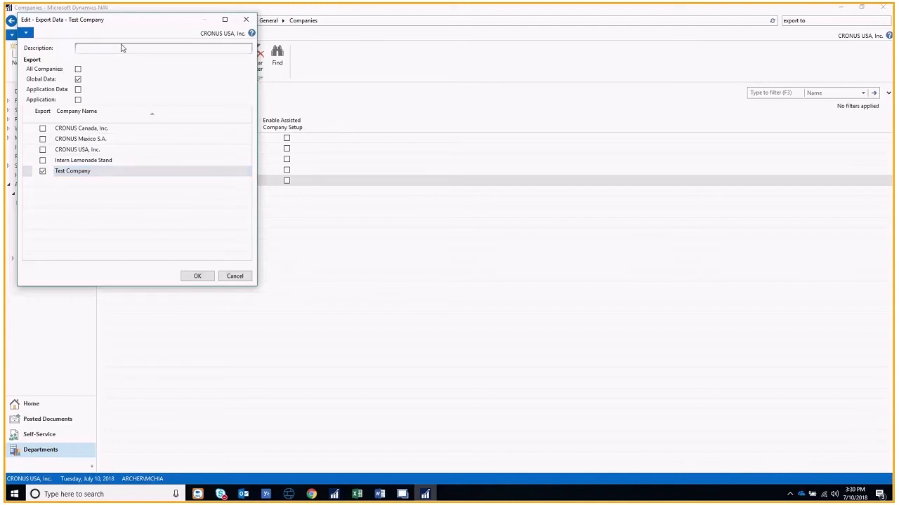
pyautogui.write('Exported Test Company')
pyautogui.click(196, 276)
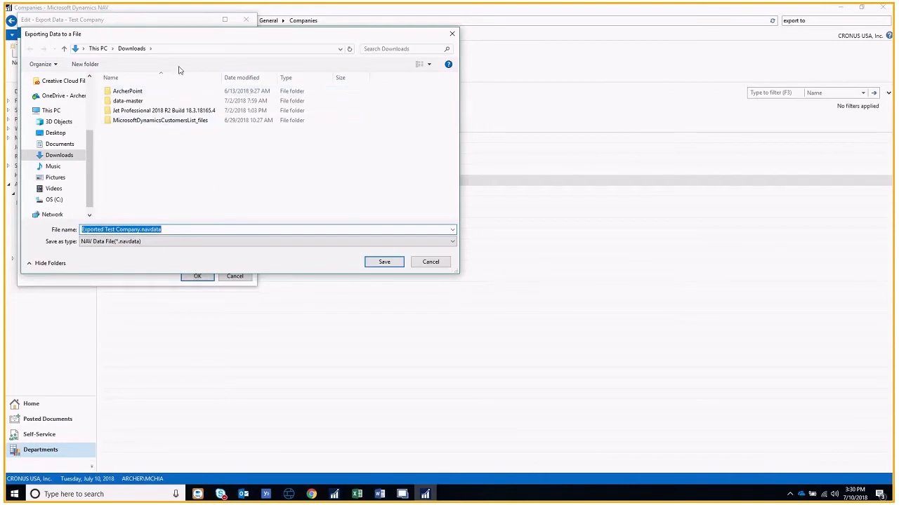
pyautogui.click(374, 262)
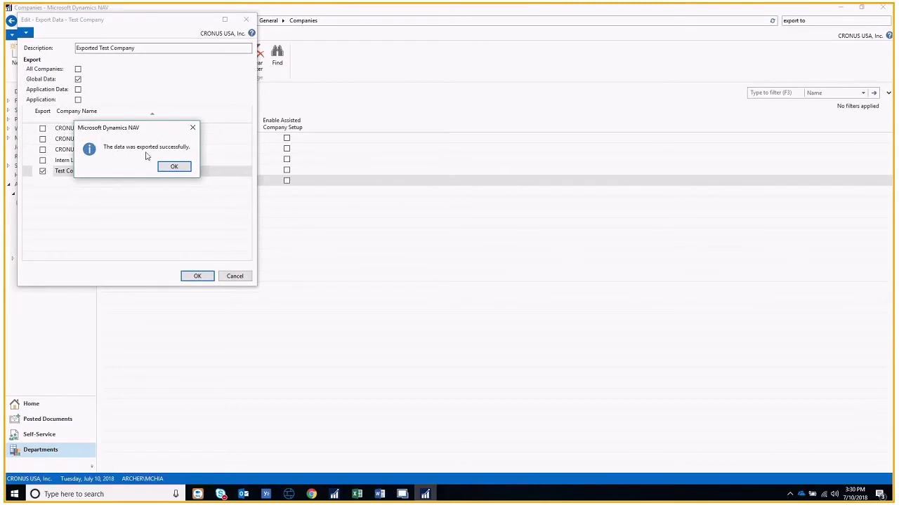
pyautogui.click(174, 168)
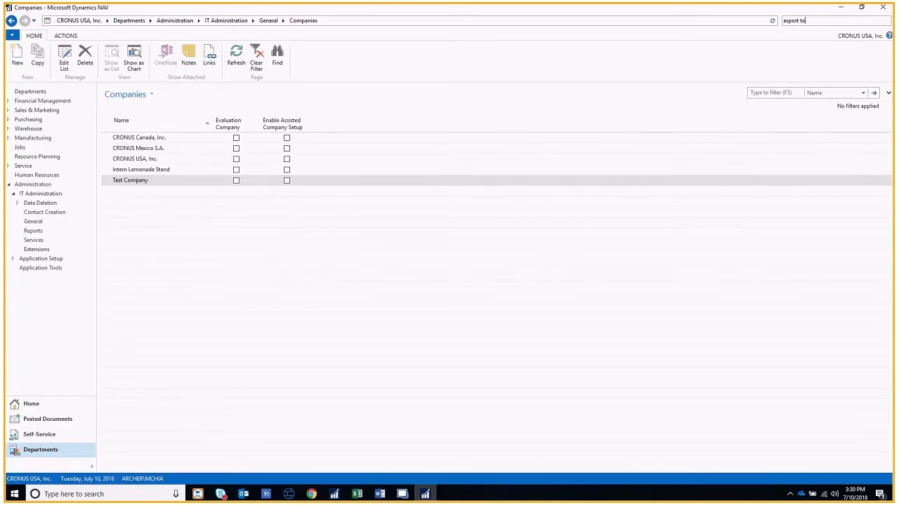
# Delete Test Company and all its data from the Companies list
pyautogui.click(160, 182)
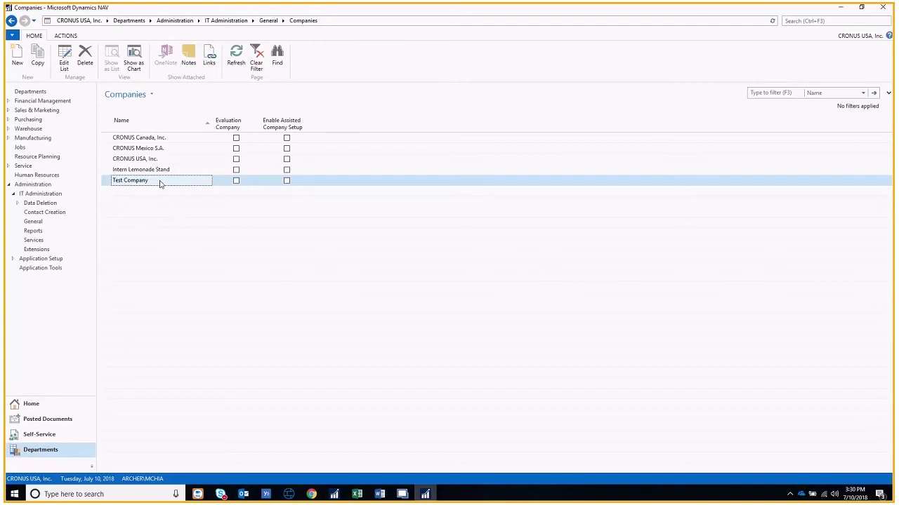
pyautogui.click(85, 56)
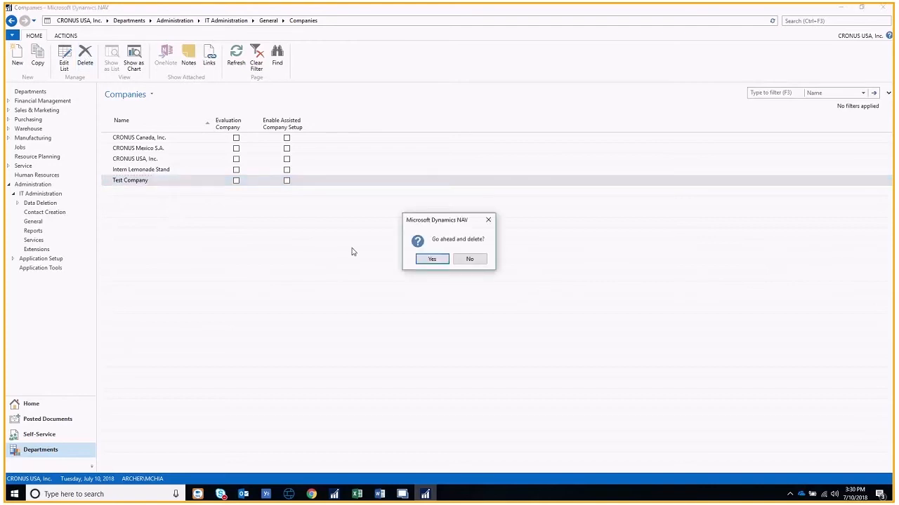
pyautogui.click(424, 260)
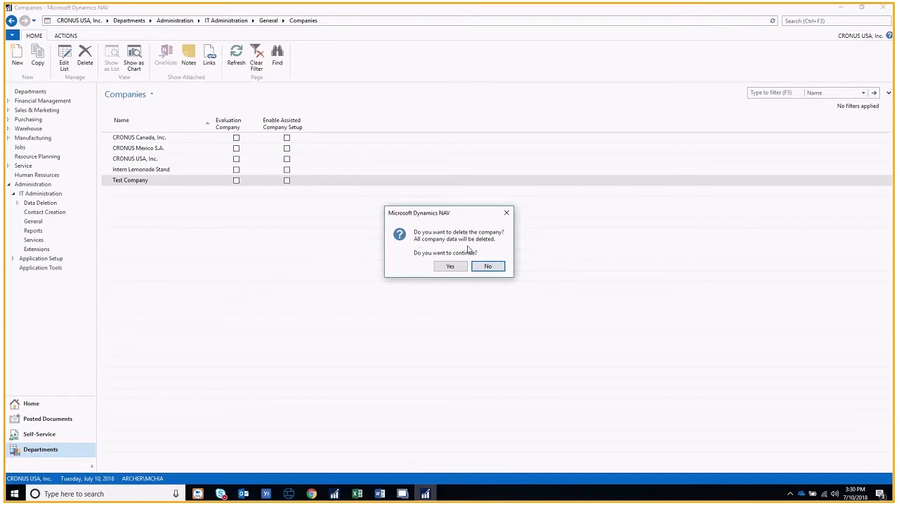
pyautogui.click(452, 266)
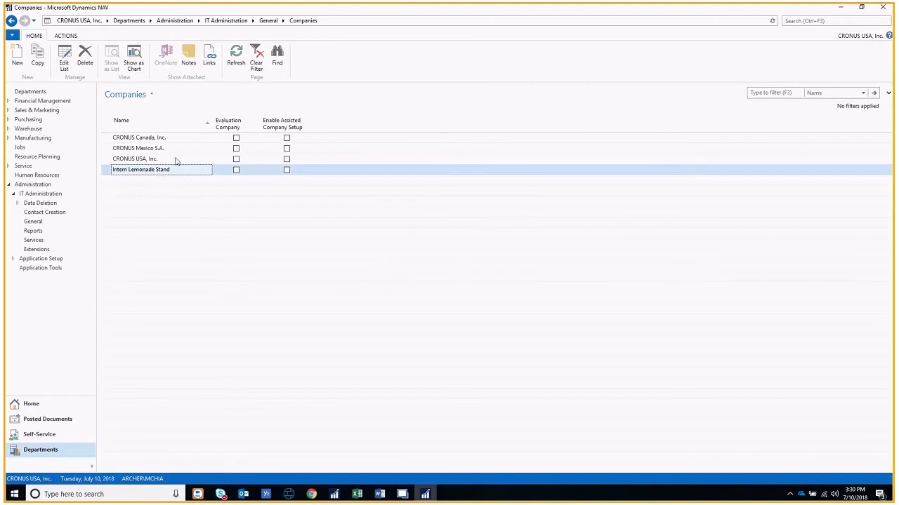
# Delete the Intern Lemonade Stand company and all its data
pyautogui.click(85, 63)
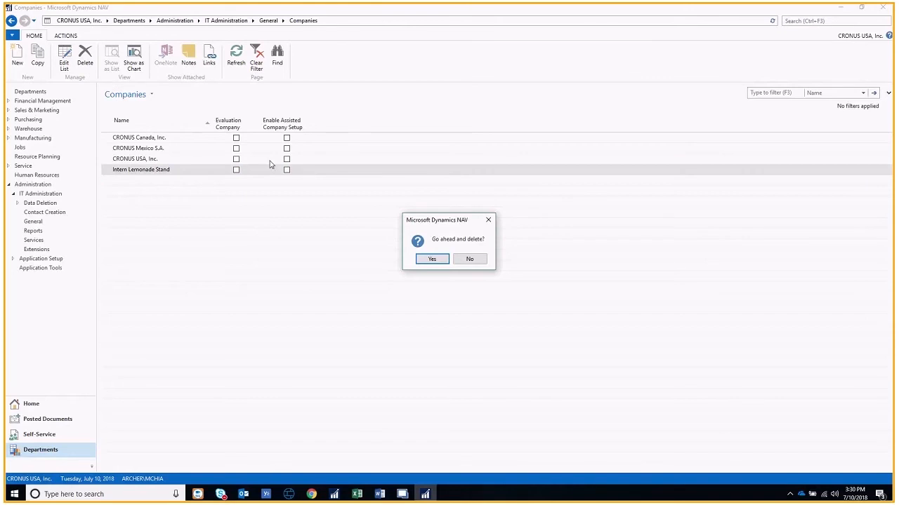
pyautogui.click(425, 264)
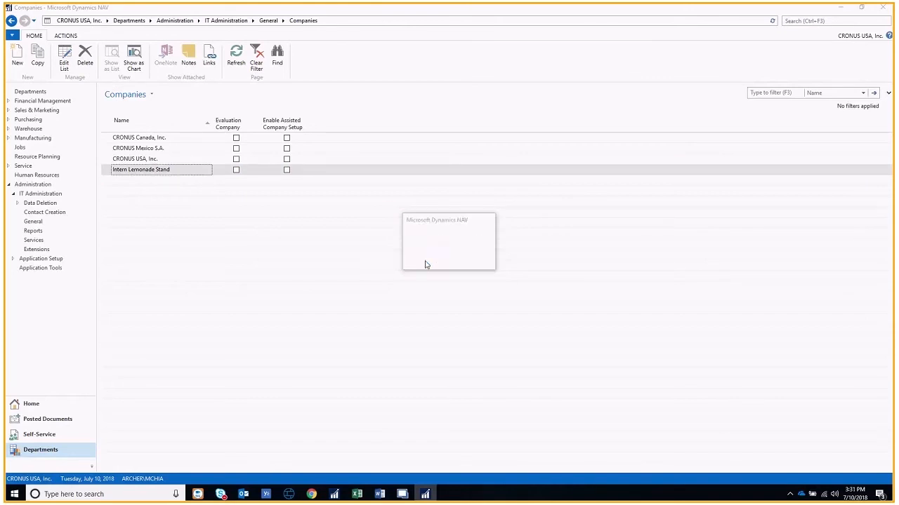
pyautogui.click(448, 265)
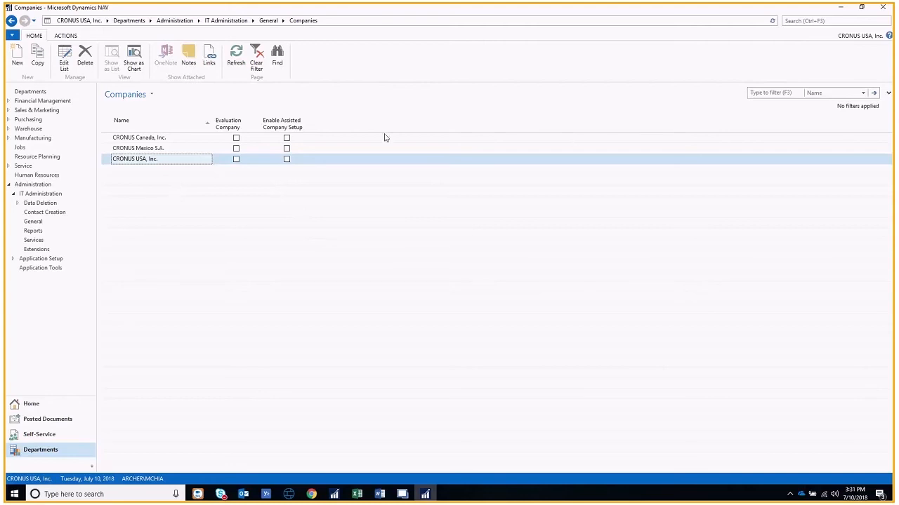
# Open Import from a Data File and load Exported Test Company.navdata from the Downloads folder
pyautogui.click(793, 21)
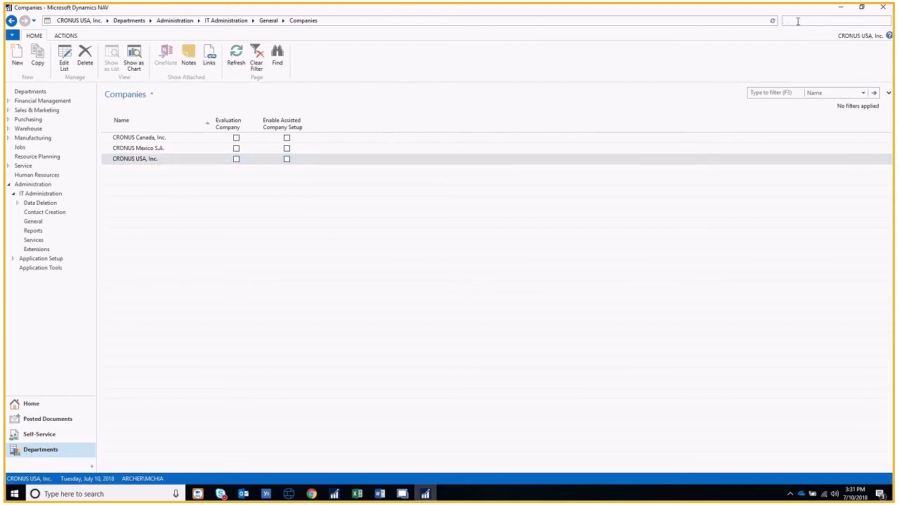
pyautogui.write('import from')
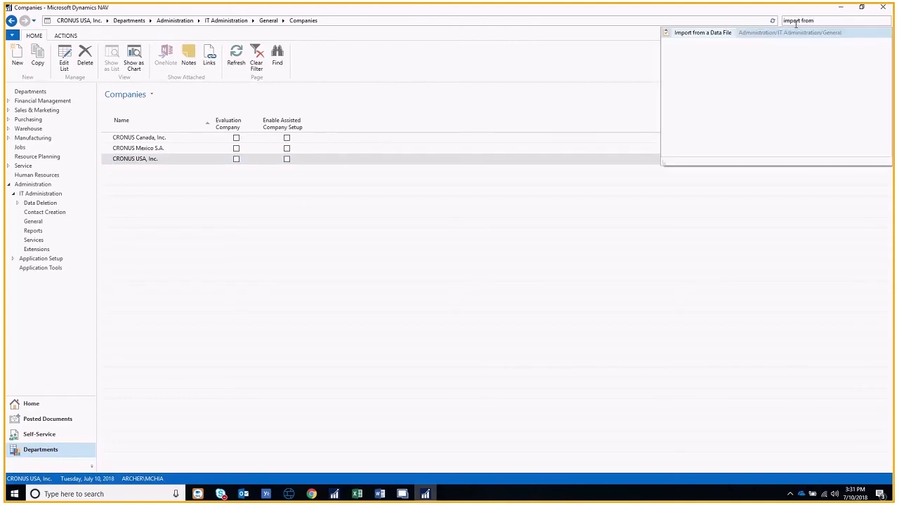
pyautogui.click(703, 33)
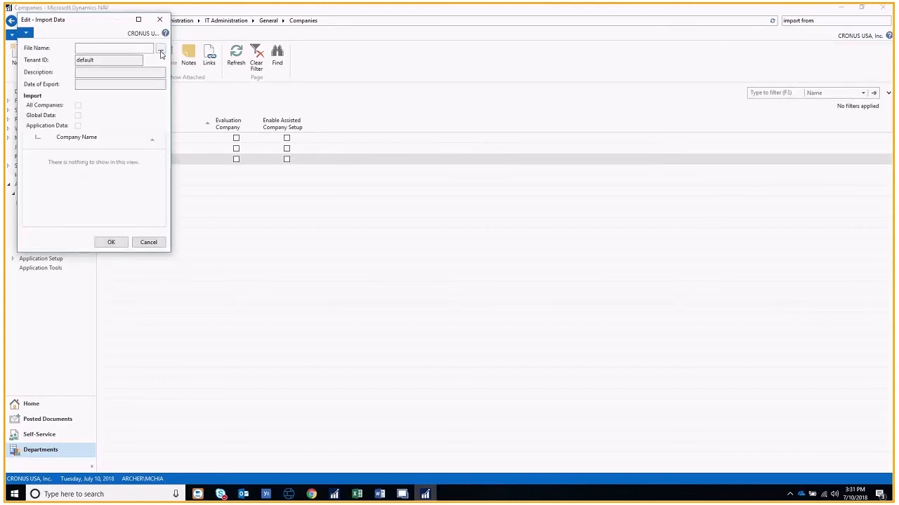
pyautogui.click(160, 50)
pyautogui.click(183, 130)
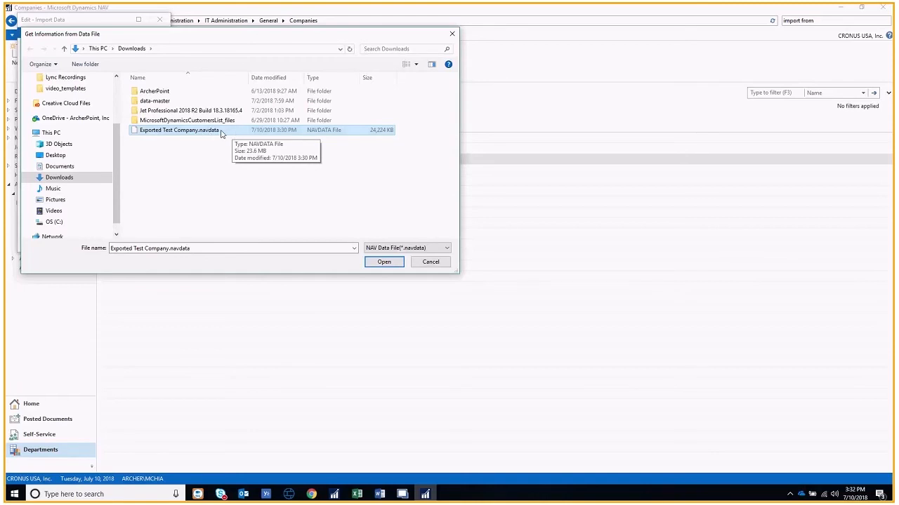
pyautogui.click(374, 264)
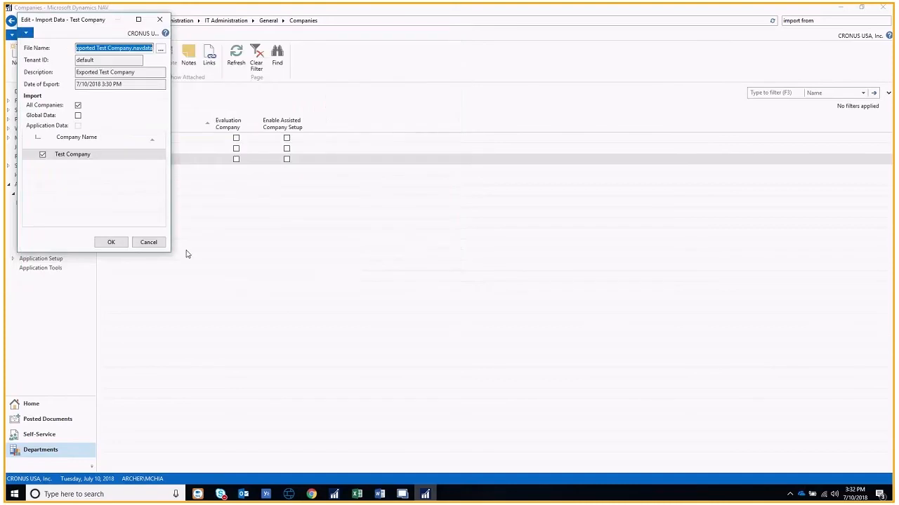
# Import Test Company from the loaded data file, refresh the Companies list and select Test Company
pyautogui.click(111, 242)
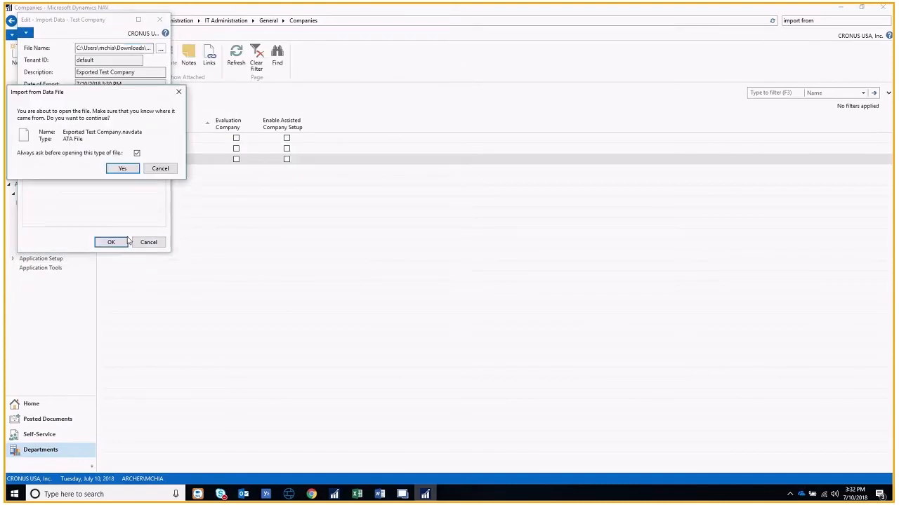
pyautogui.click(119, 168)
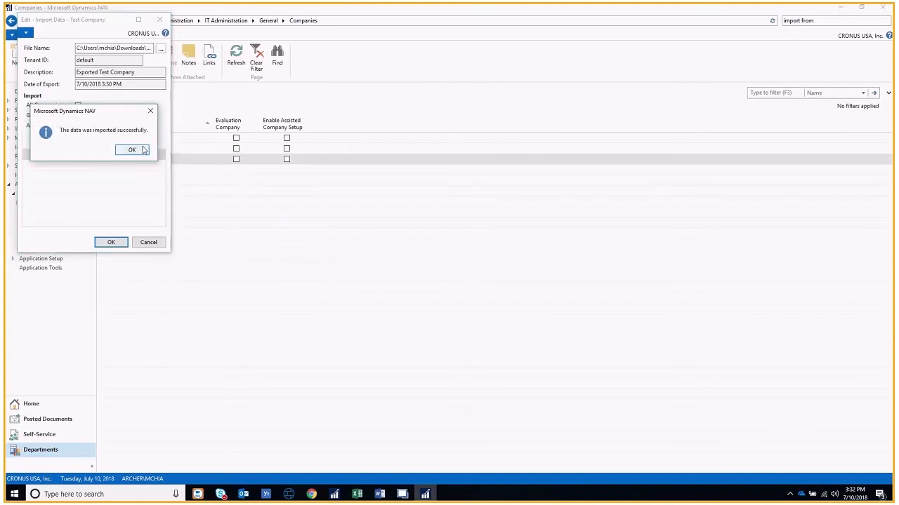
pyautogui.click(130, 149)
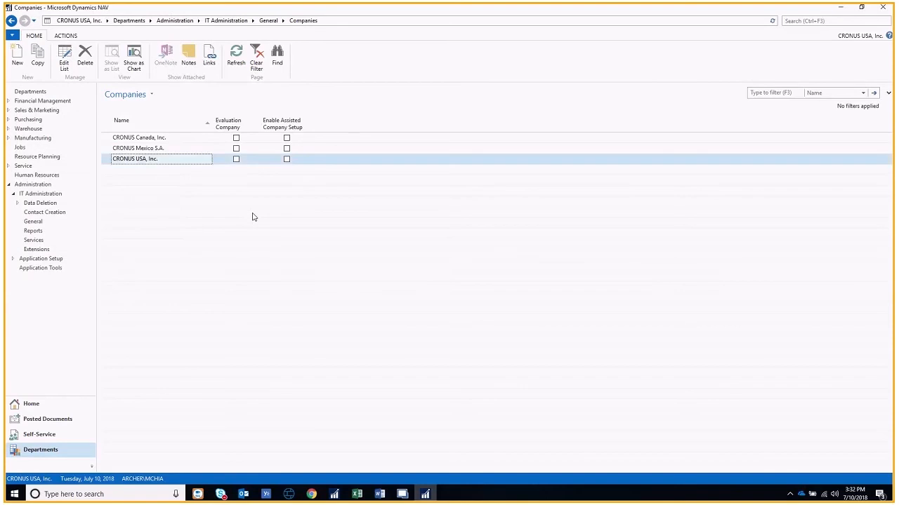
pyautogui.click(237, 59)
pyautogui.click(112, 170)
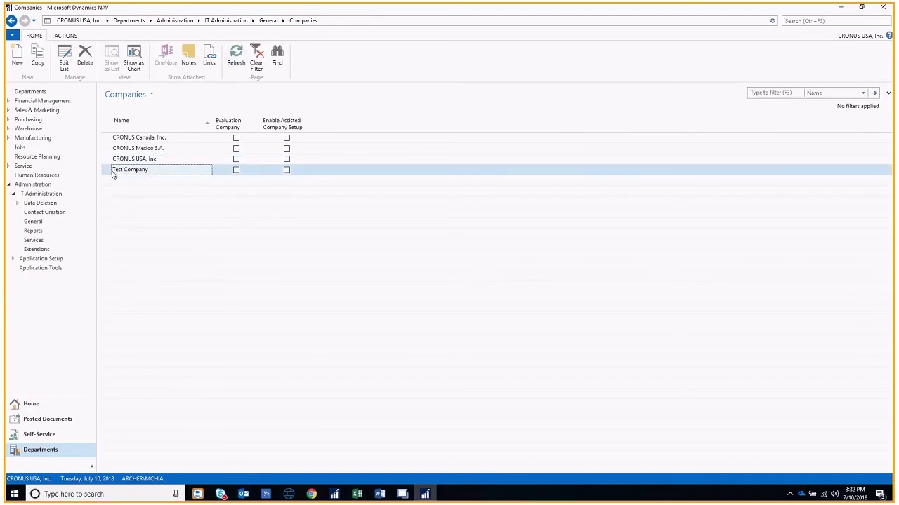